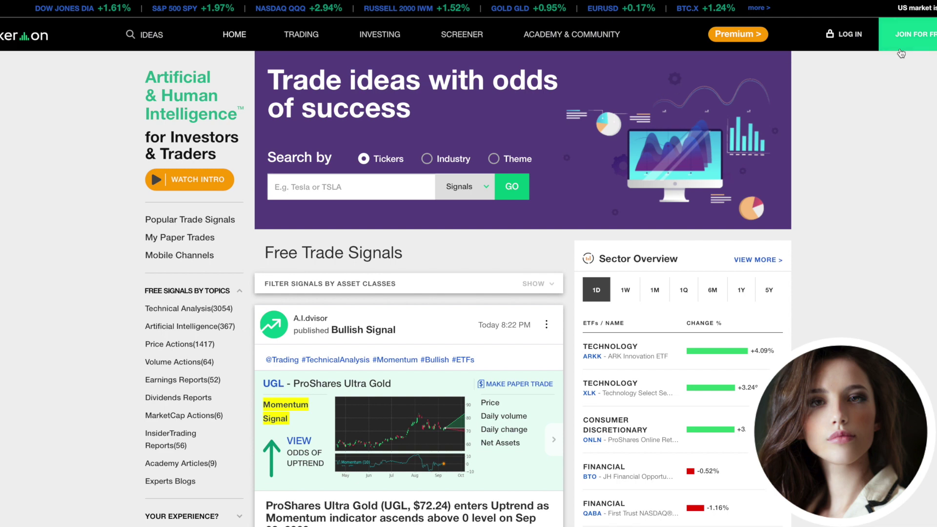
Go from the free sign-up to the AI Pattern Search Engine's Instant Pattern Search page.
click(925, 41)
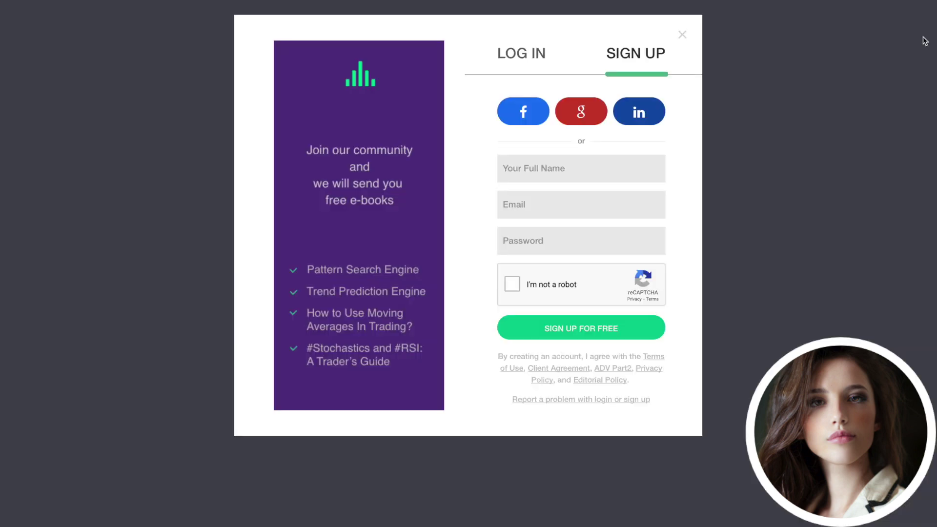
click(507, 176)
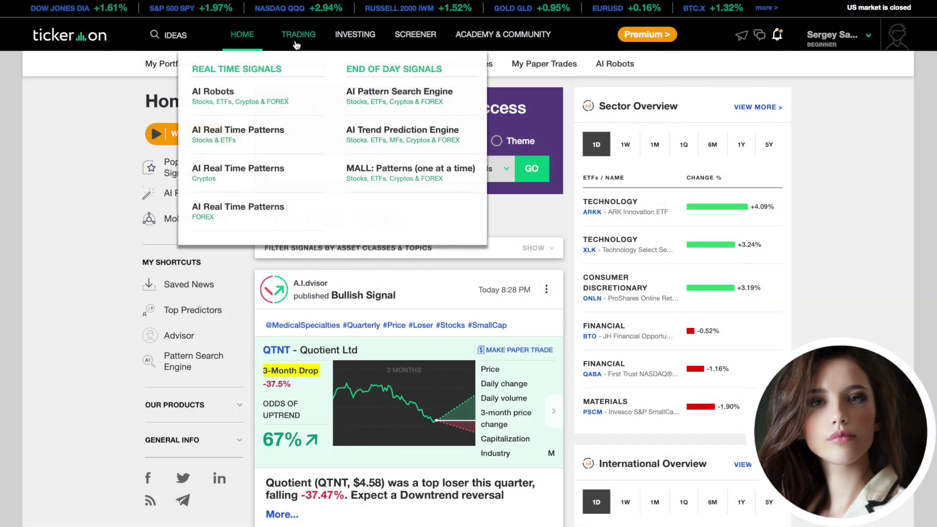
click(357, 108)
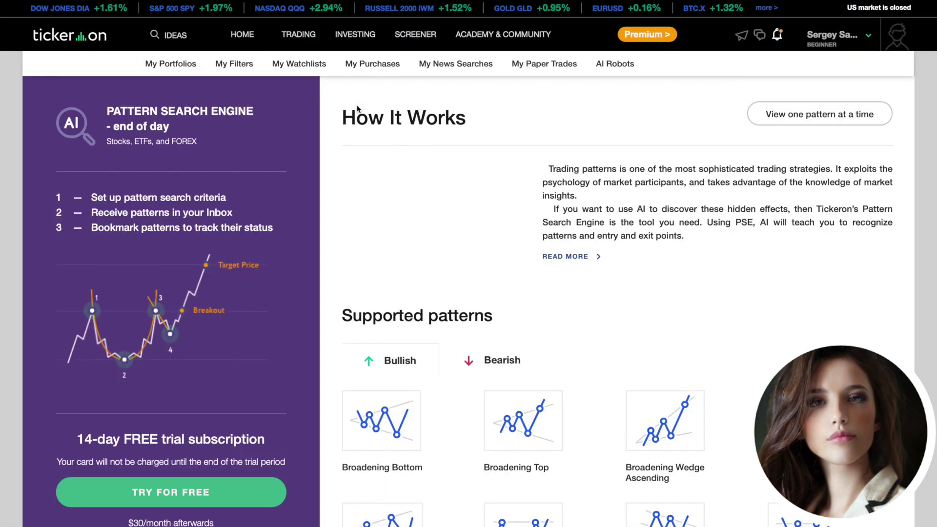
scroll(244, 356, down, 1)
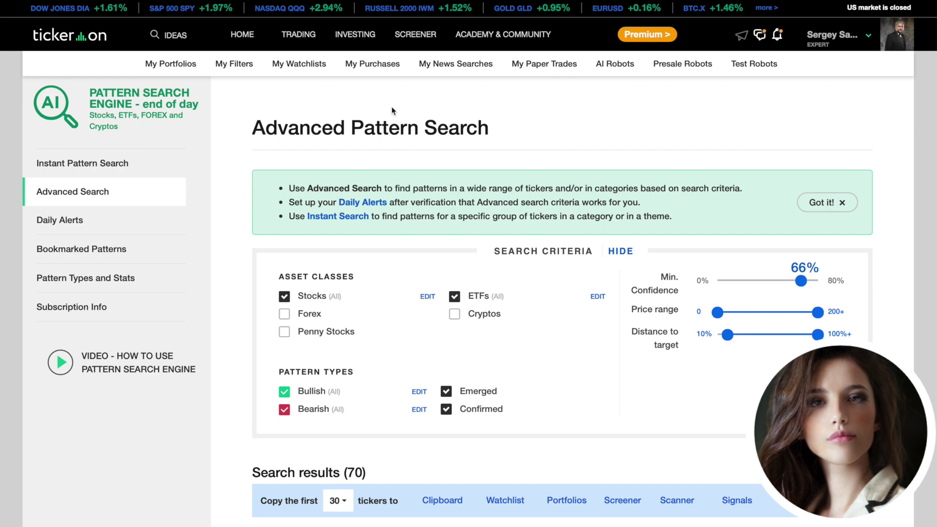
click(105, 167)
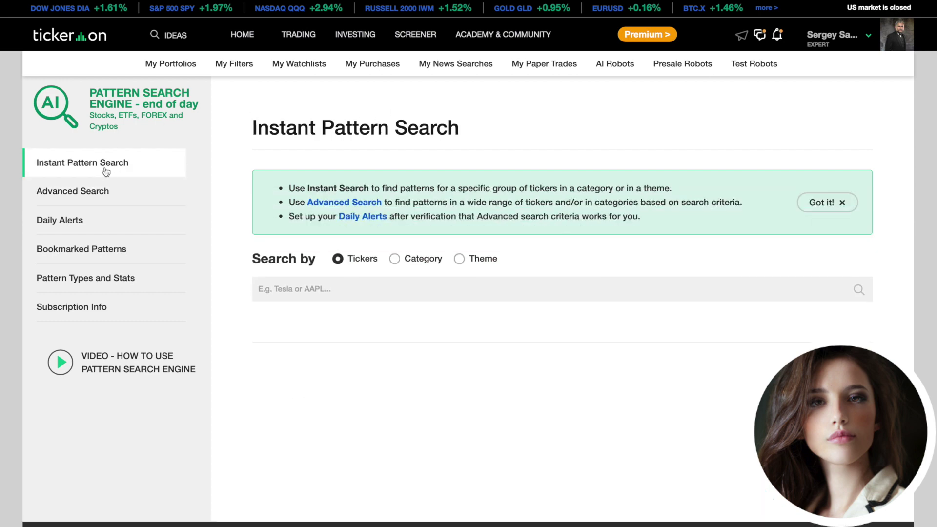
Search patterns for ticker AAPL, returning one confirmed bullish Wedge Rising pattern.
click(274, 289)
text(aapl)
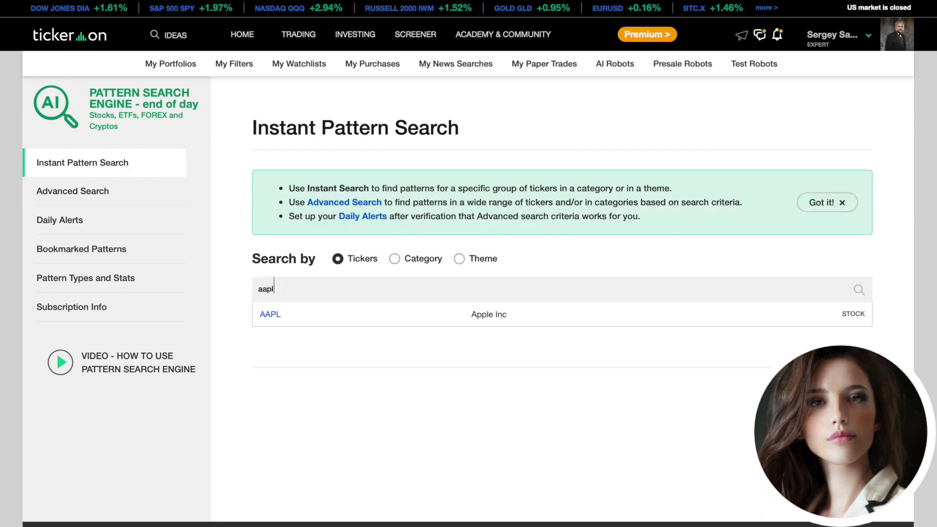
click(272, 321)
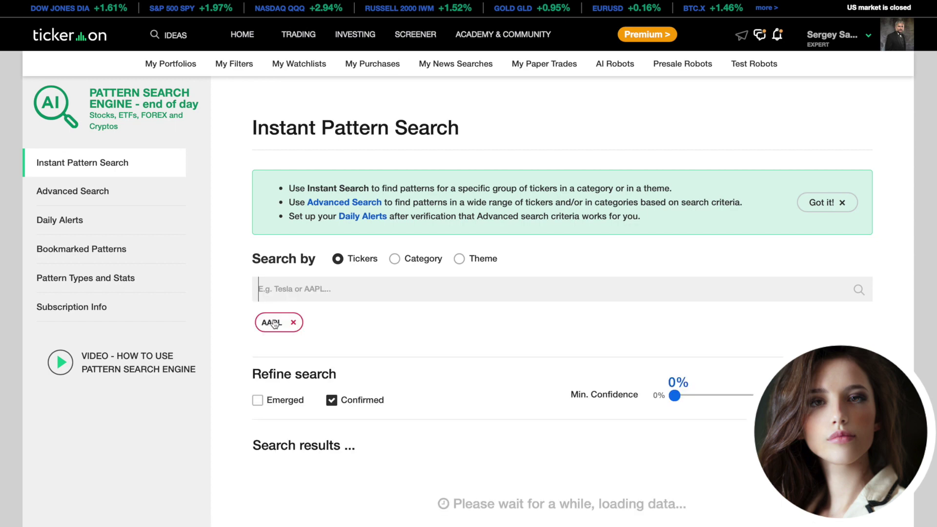
scroll(373, 352, down, 3)
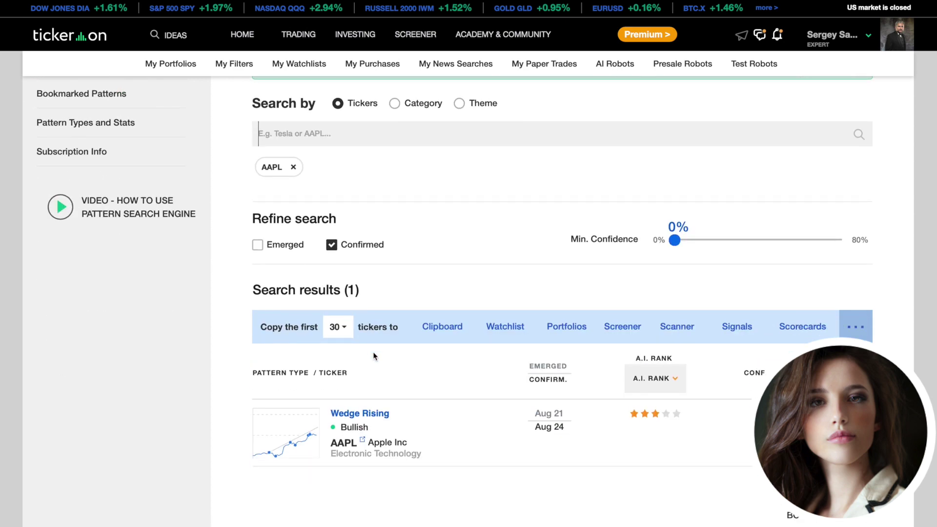
scroll(373, 355, up, 3)
Exclude penny stocks and ETFs and raise minimum confidence from 51% to 70%.
click(97, 138)
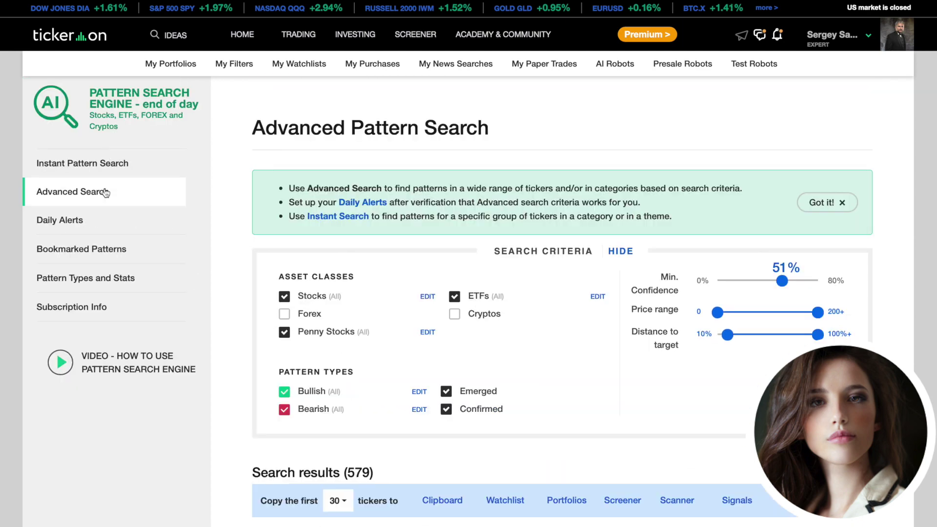
click(285, 333)
click(463, 300)
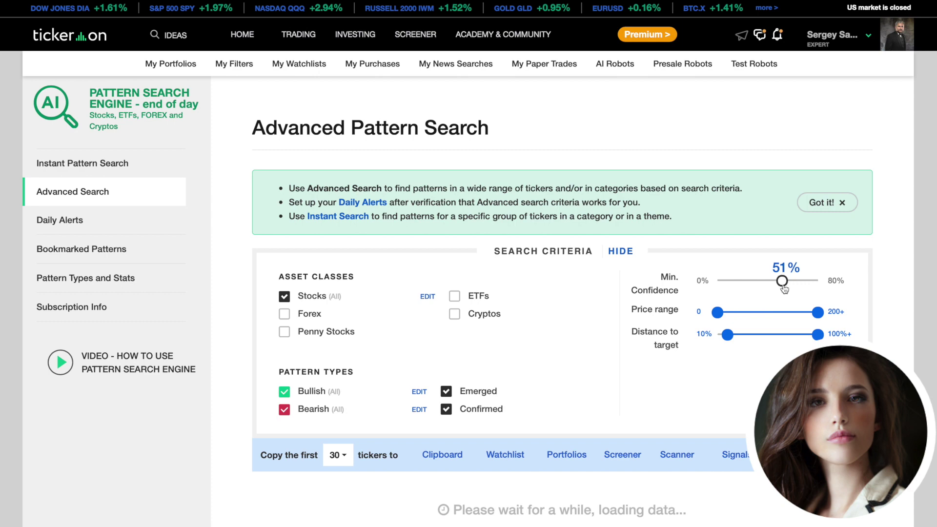
drag(783, 287, 800, 289)
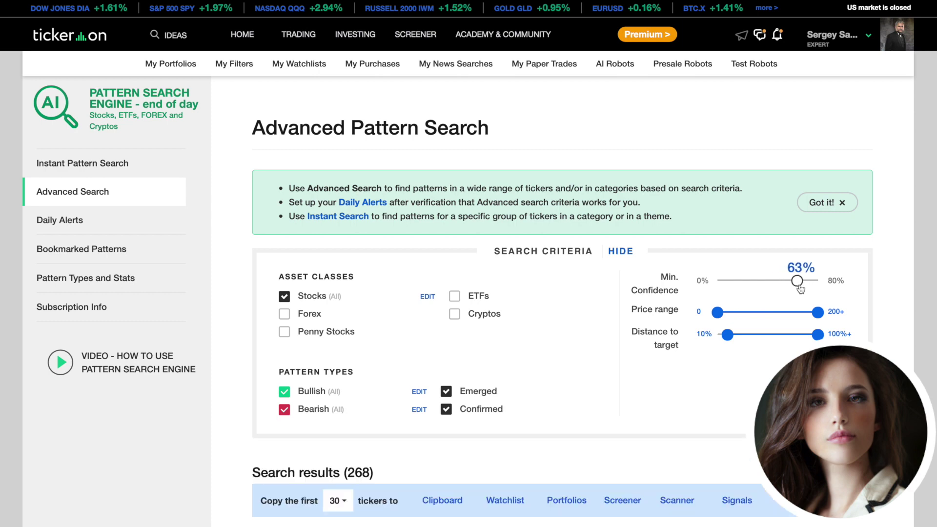
drag(799, 289, 807, 290)
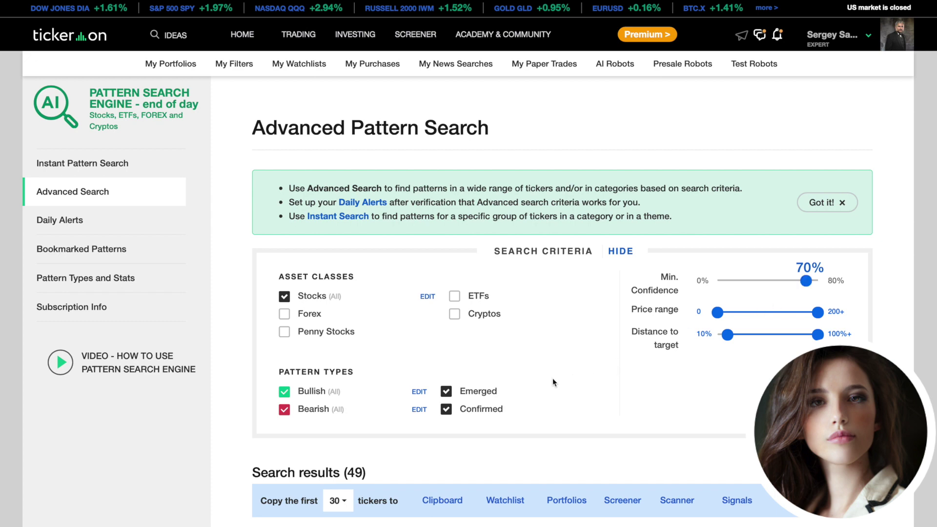
scroll(552, 382, down, 1)
scroll(553, 381, down, 1)
scroll(553, 381, down, 1)
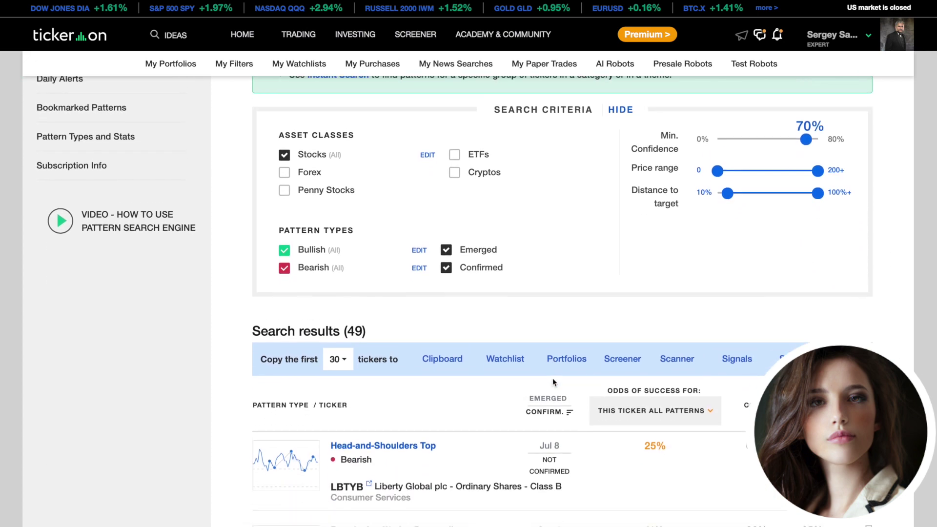
scroll(553, 381, down, 1)
scroll(553, 386, down, 1)
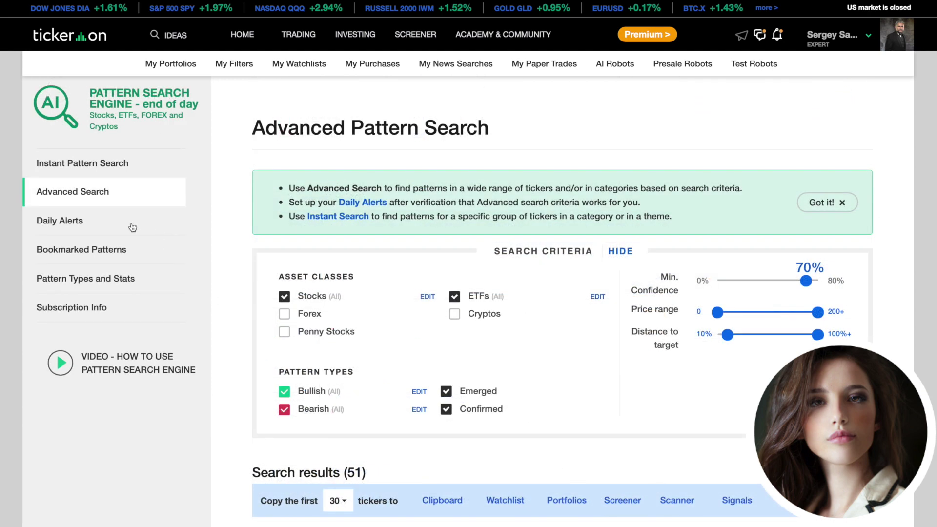
click(131, 223)
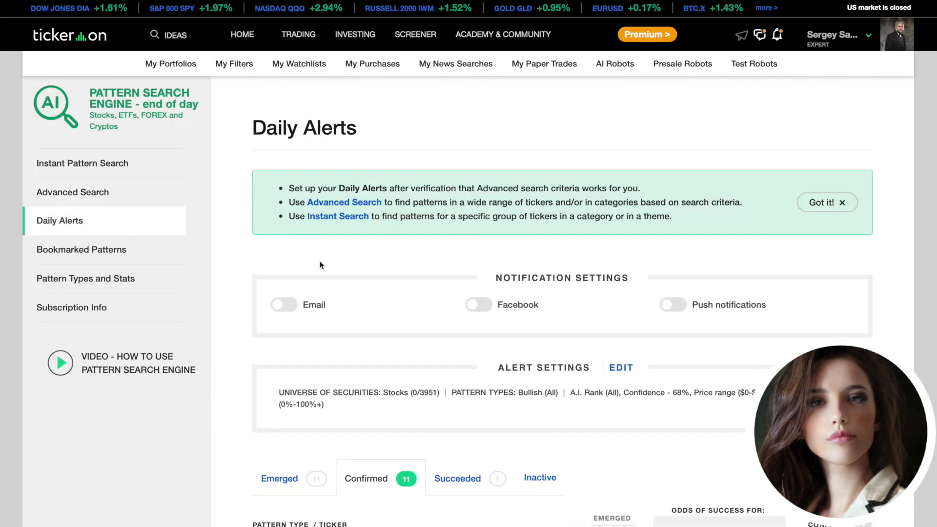
scroll(320, 261, down, 2)
scroll(320, 261, down, 2)
scroll(321, 261, down, 1)
scroll(323, 281, down, 1)
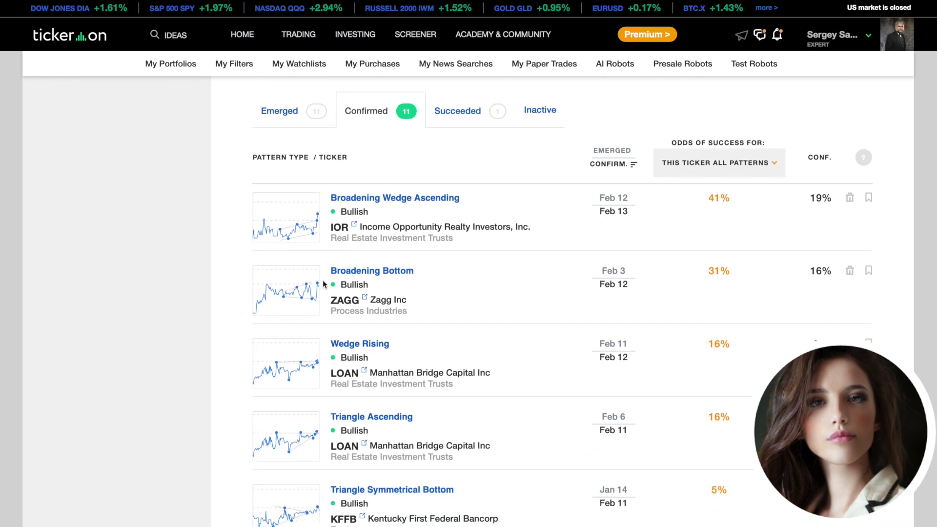
scroll(323, 280, down, 1)
scroll(324, 288, down, 1)
scroll(325, 288, down, 1)
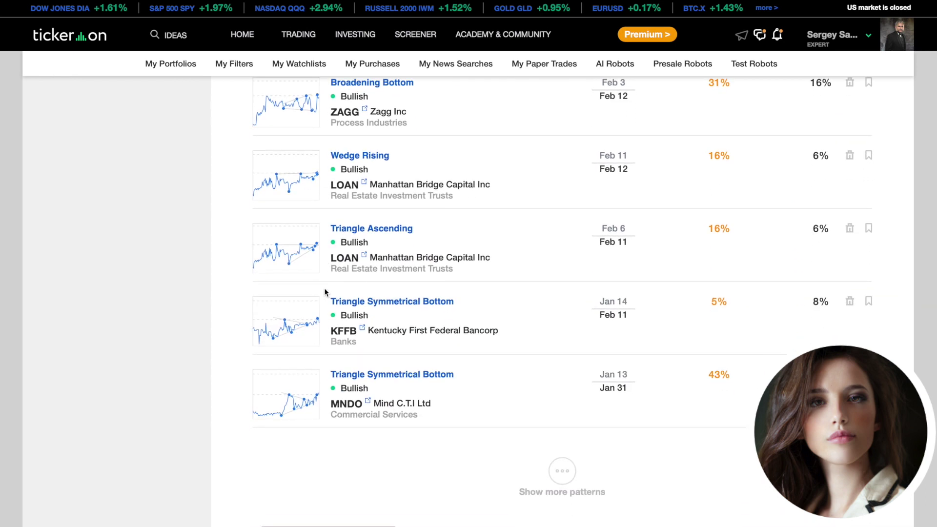
scroll(324, 287, down, 1)
scroll(324, 287, down, 1)
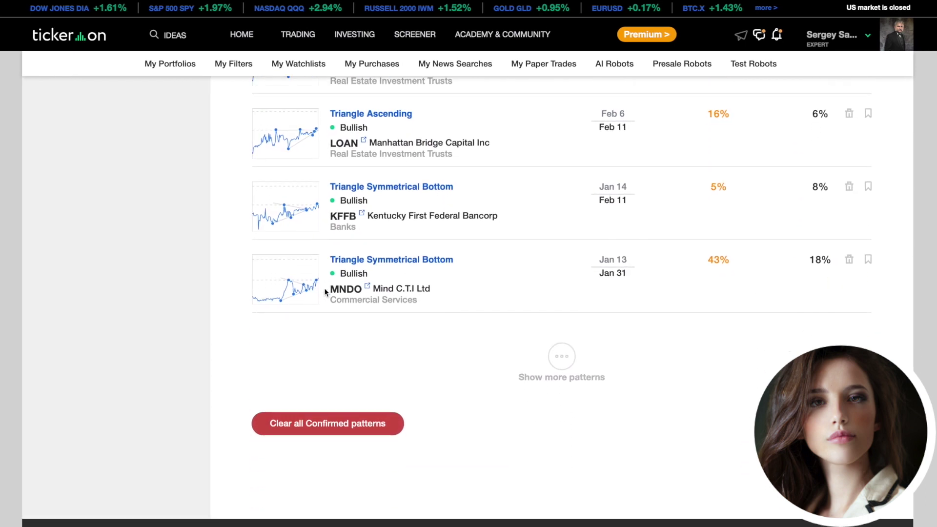
scroll(325, 288, up, 1)
scroll(324, 288, up, 3)
scroll(324, 287, up, 1)
scroll(324, 288, up, 1)
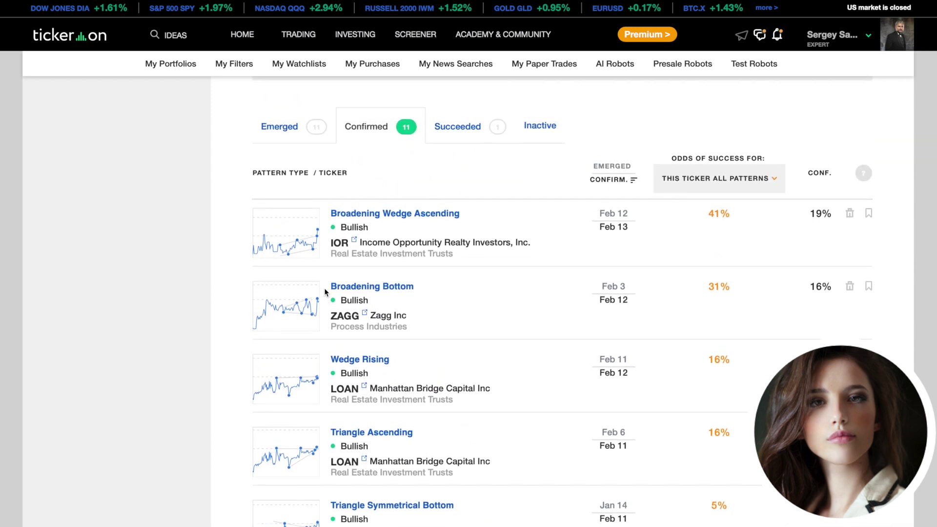
scroll(325, 292, up, 1)
scroll(325, 292, up, 1)
scroll(325, 293, up, 1)
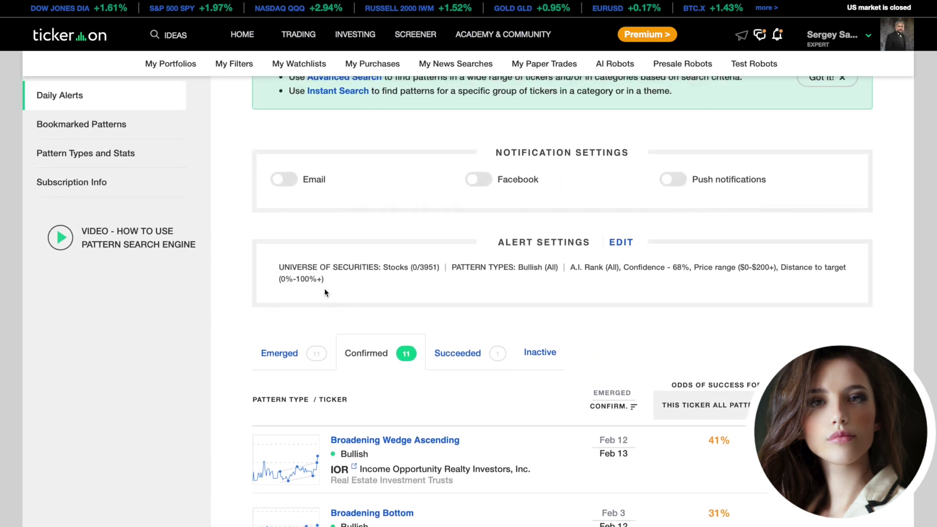
scroll(325, 293, up, 1)
scroll(325, 292, up, 1)
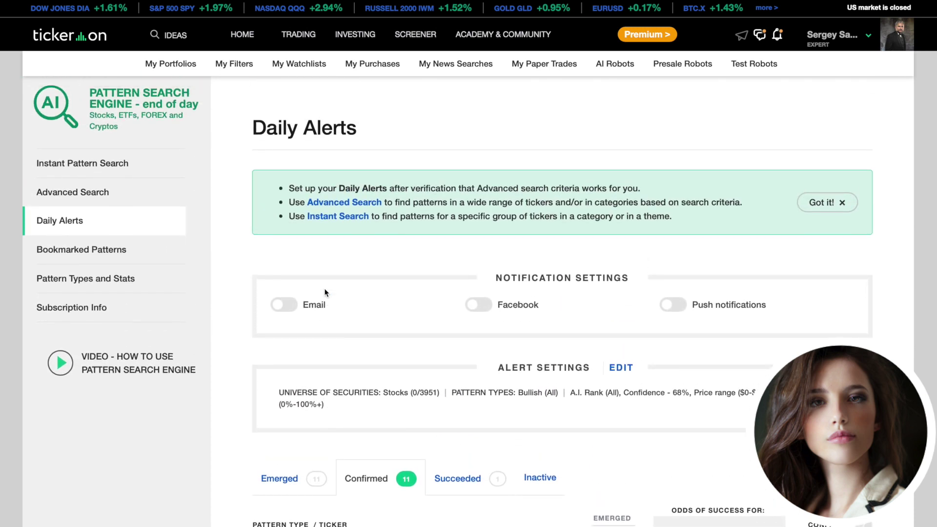
Switch on Email notifications in the Daily Alerts notification settings.
click(290, 304)
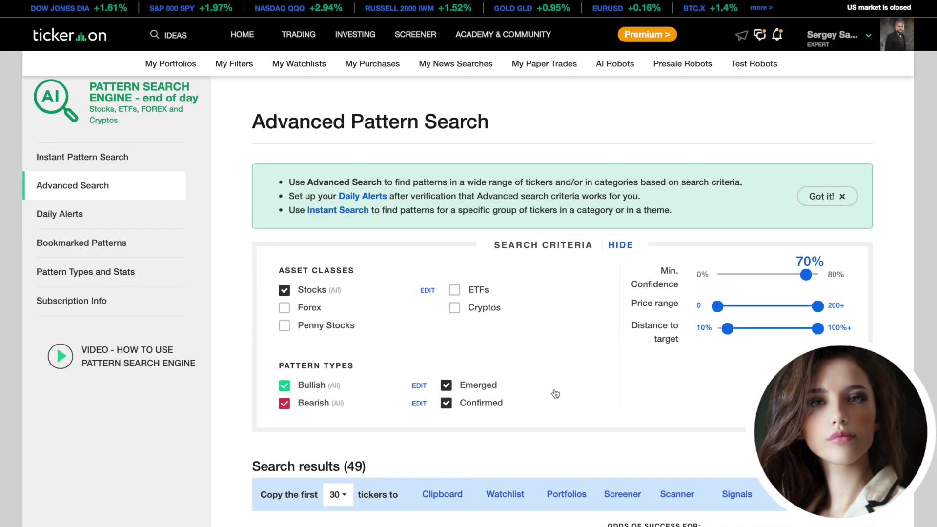
scroll(554, 393, down, 2)
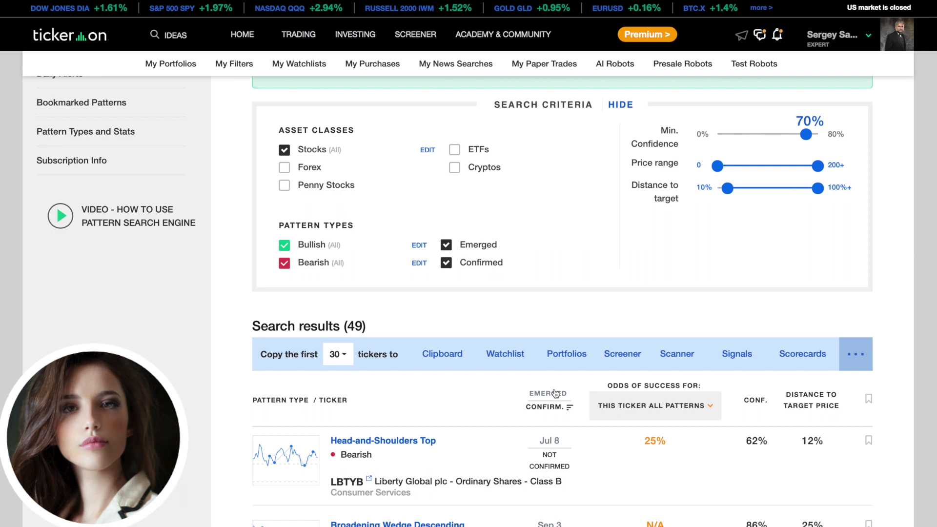
Copy the found tickers to the Screener and sort its Scorecard by BUY/SELL, strong sells first.
click(857, 356)
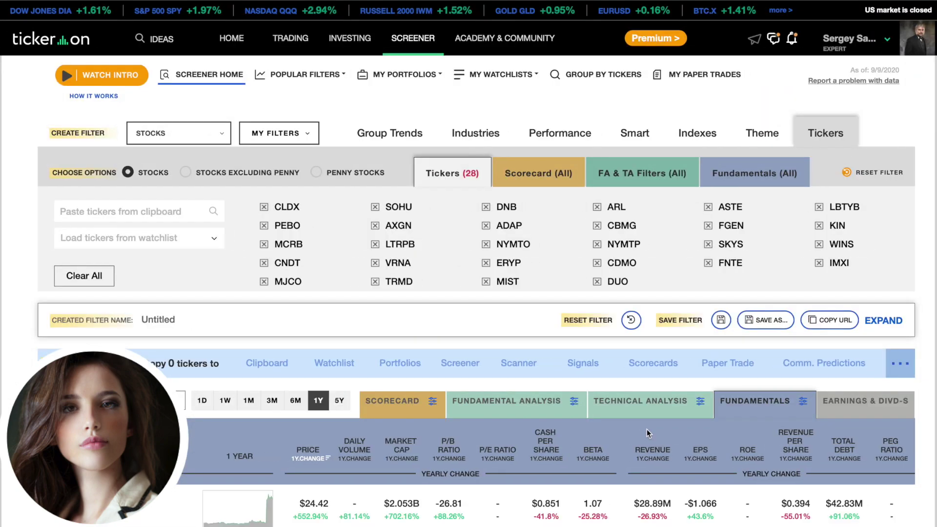
scroll(646, 429, down, 2)
scroll(647, 429, down, 1)
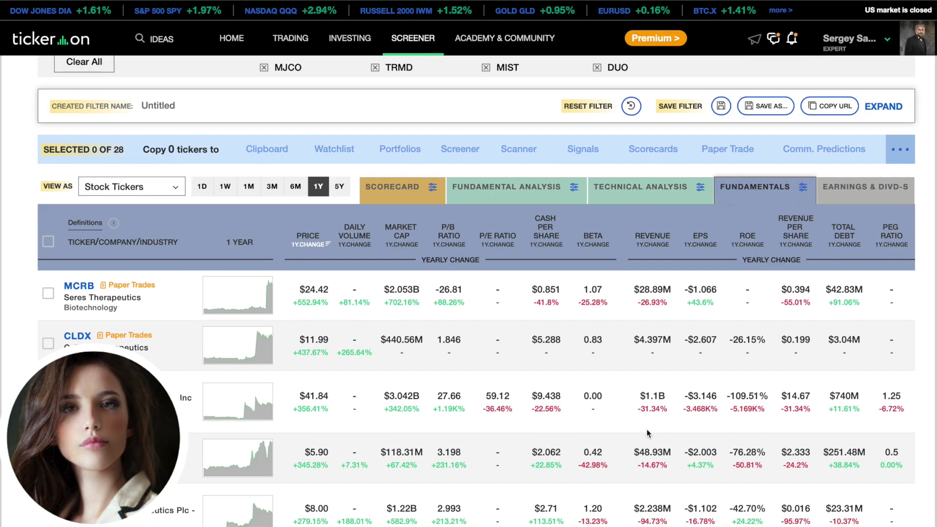
scroll(646, 429, down, 5)
scroll(646, 429, up, 2)
scroll(647, 430, up, 2)
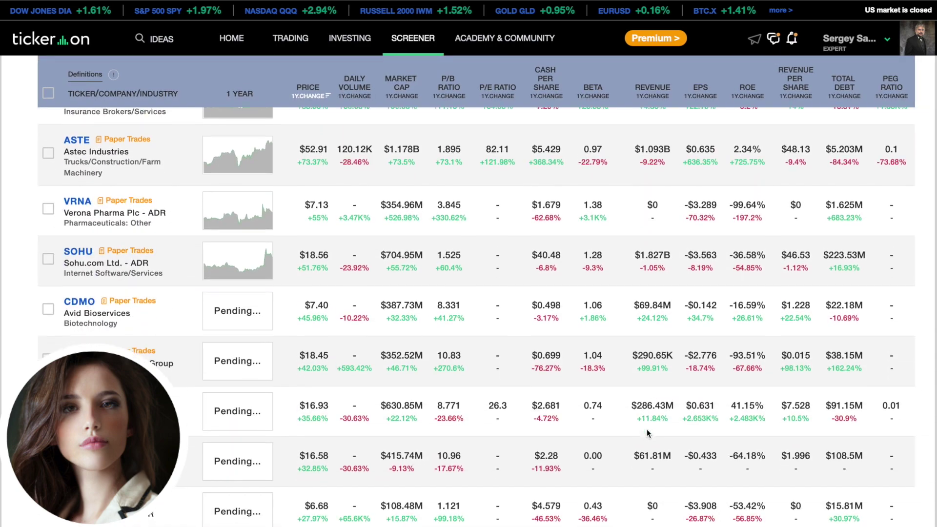
scroll(646, 428, up, 4)
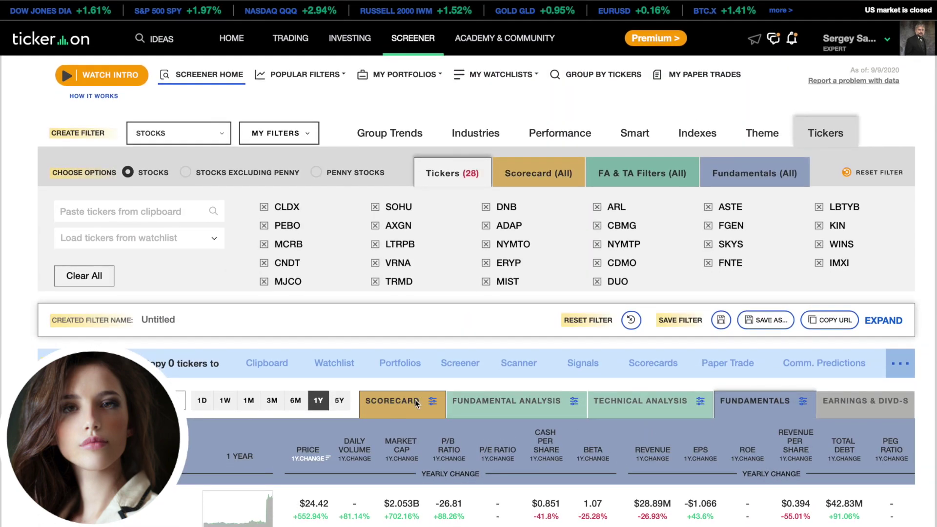
click(414, 399)
click(430, 460)
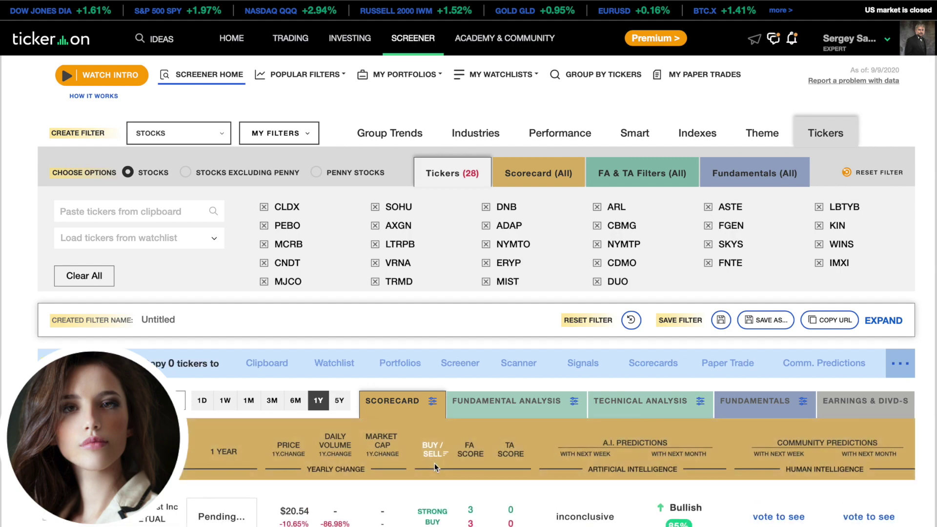
scroll(434, 464, down, 2)
scroll(435, 463, down, 1)
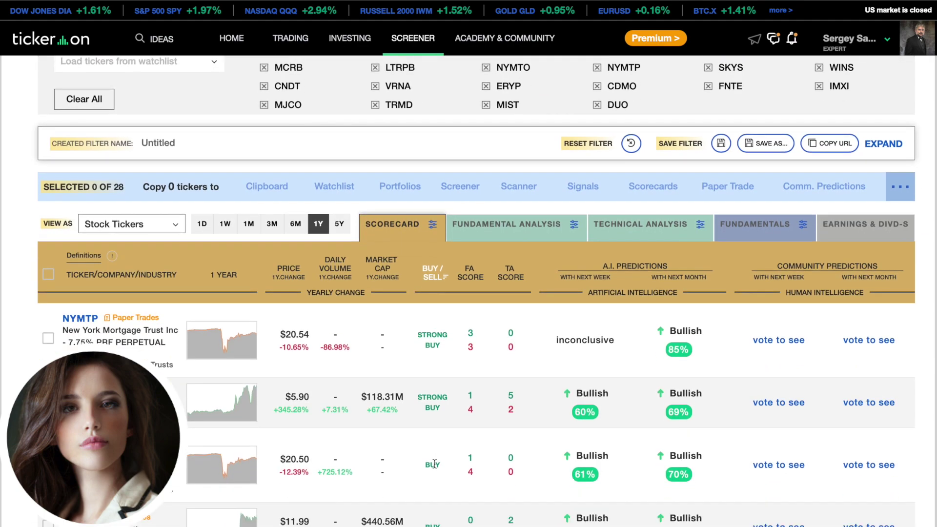
scroll(434, 463, down, 2)
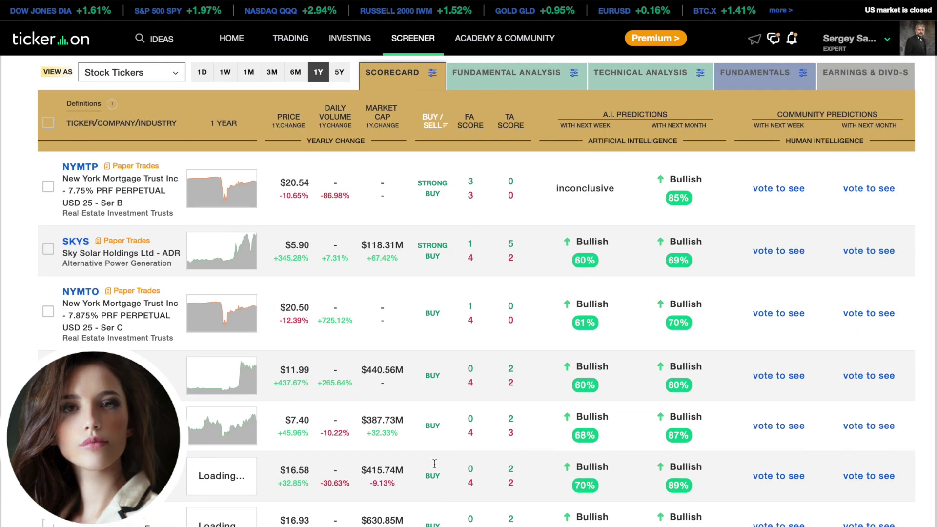
click(430, 127)
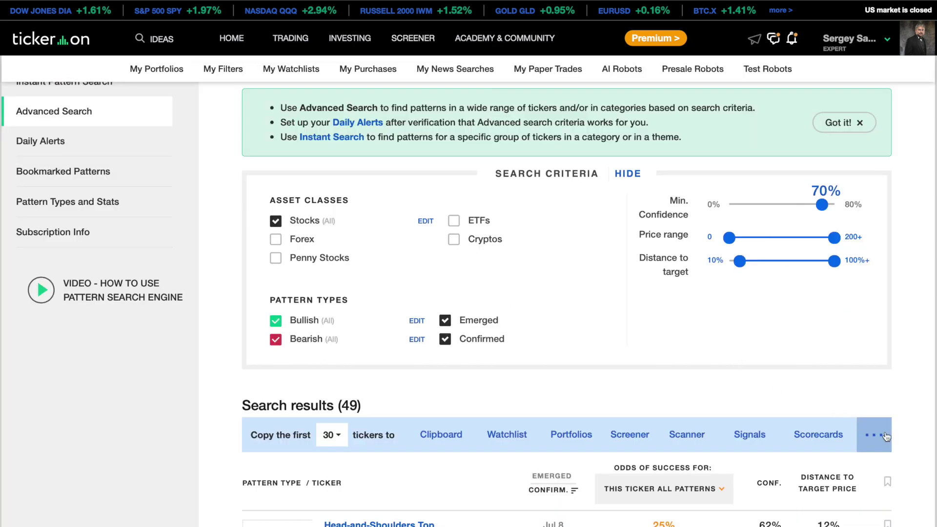
Set up a $10,000-per-position paper trade for the results, removing MIST.
click(885, 438)
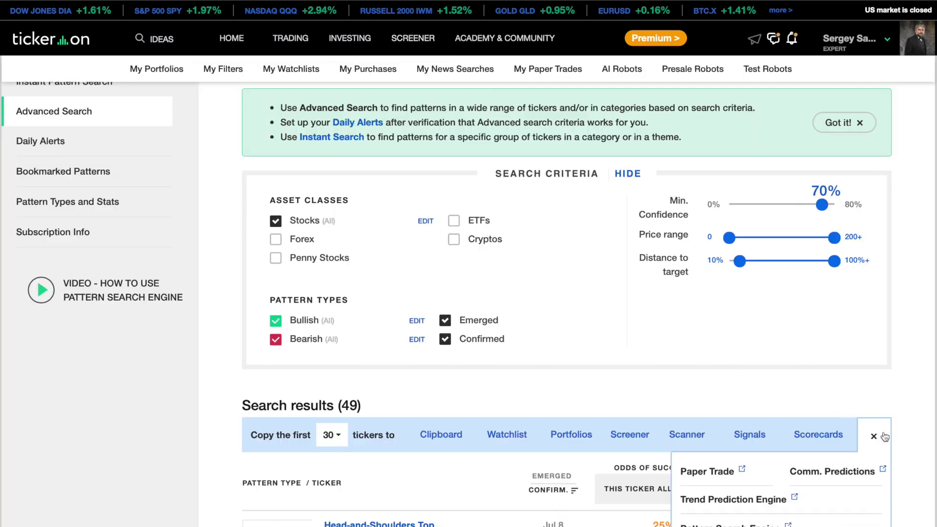
click(709, 470)
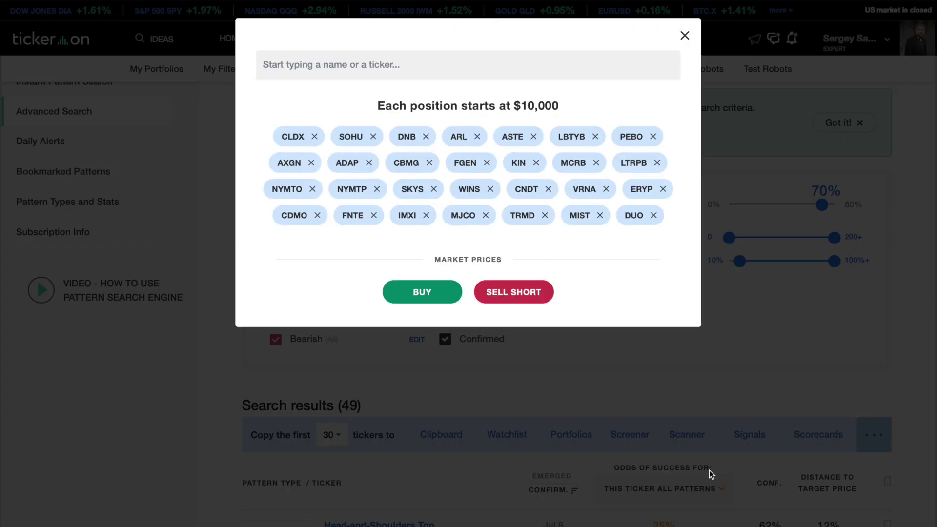
click(599, 215)
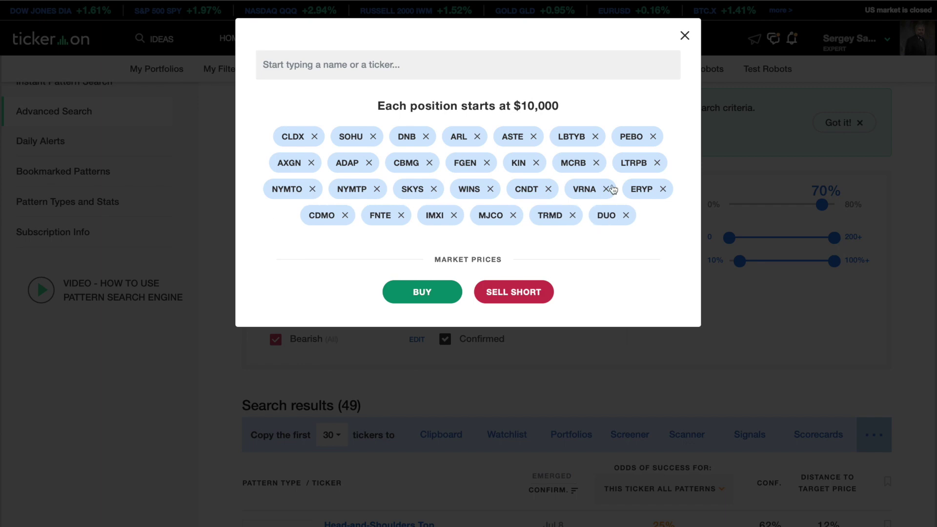